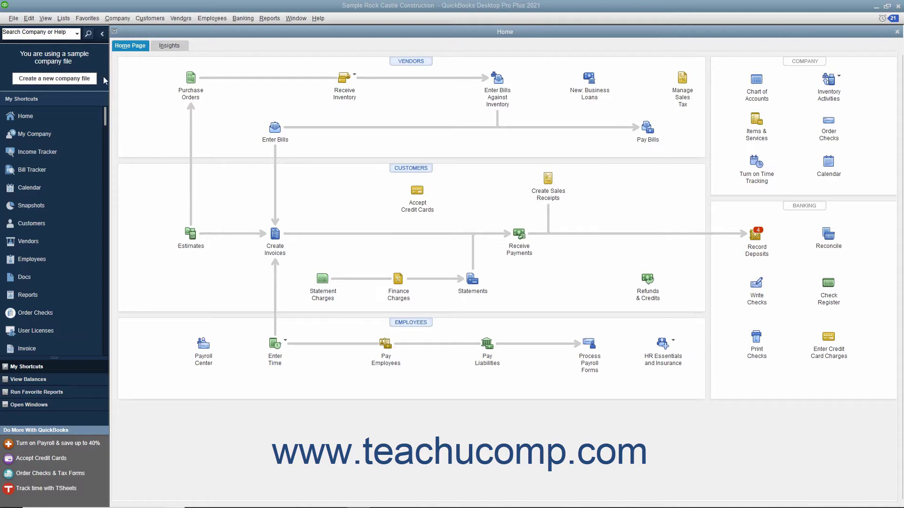
From the Chart of Accounts, start Reconcile Credit Card for 20600 CalOil Credit Card.
left_click(63, 18)
left_click(67, 28)
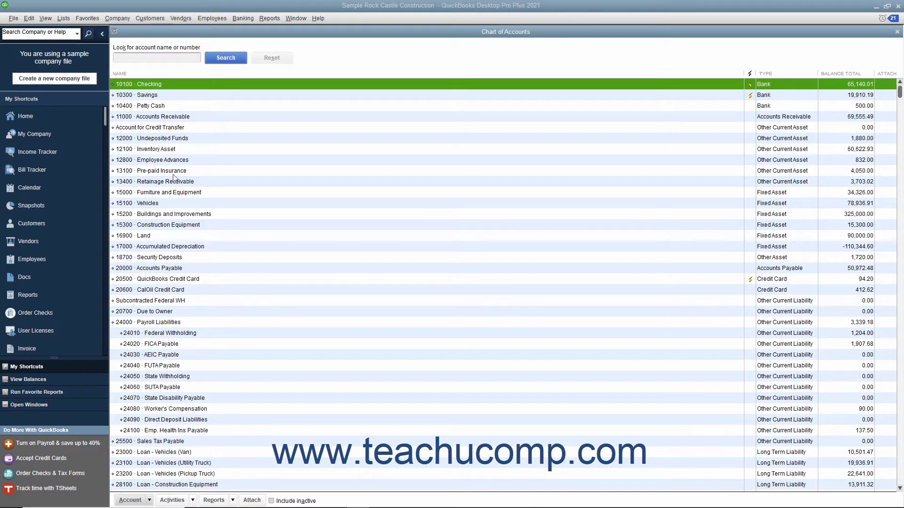
left_click(180, 289)
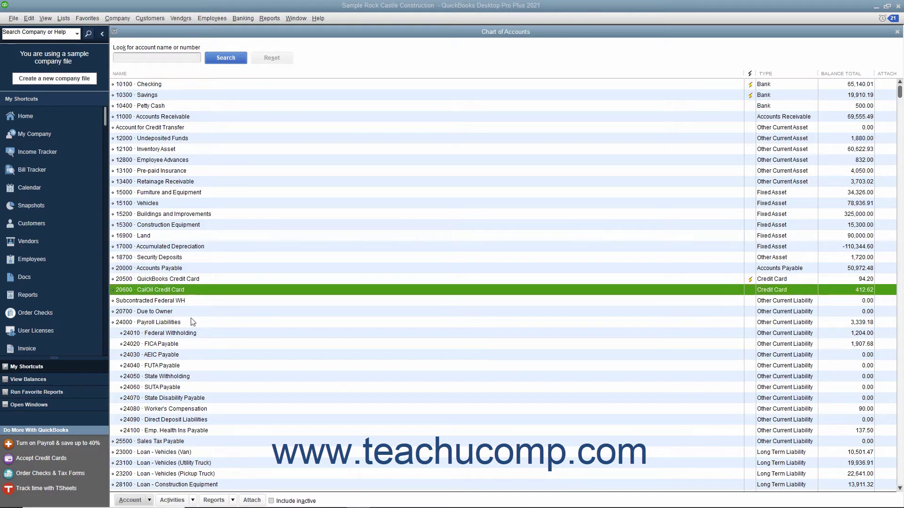
left_click(181, 500)
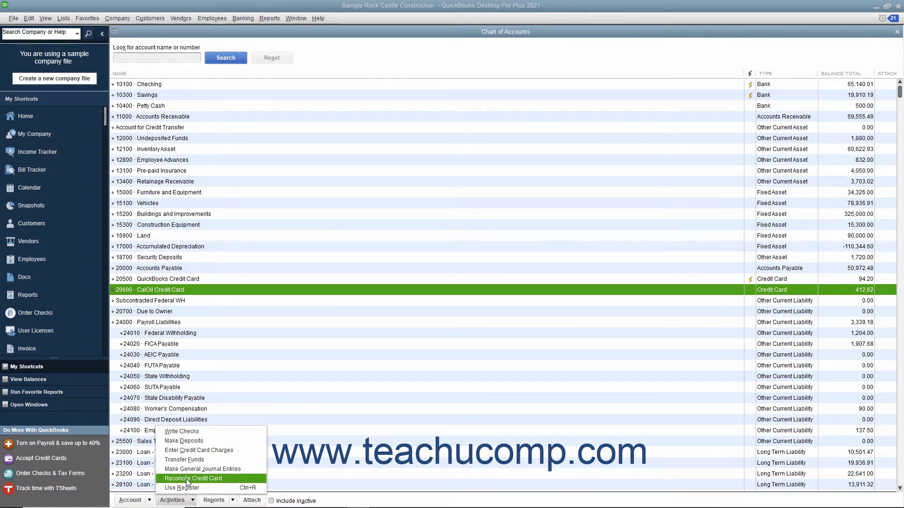
left_click(187, 479)
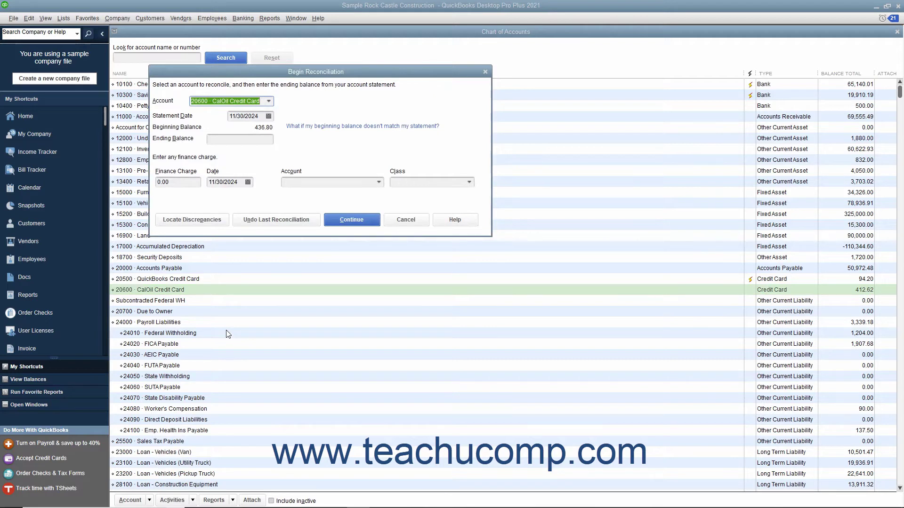
Enter statement date 12/31/2024 and ending balance 412.62, then continue to the transactions.
left_click(268, 117)
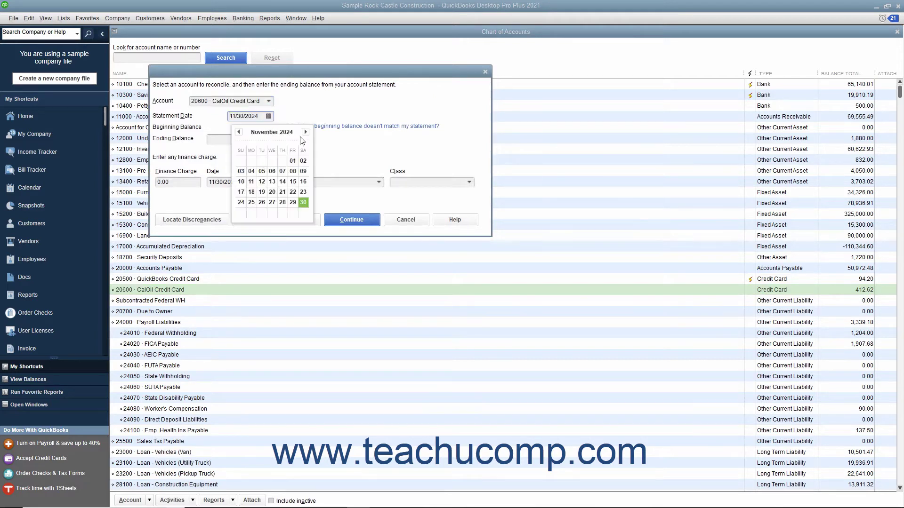
left_click(304, 132)
left_click(261, 202)
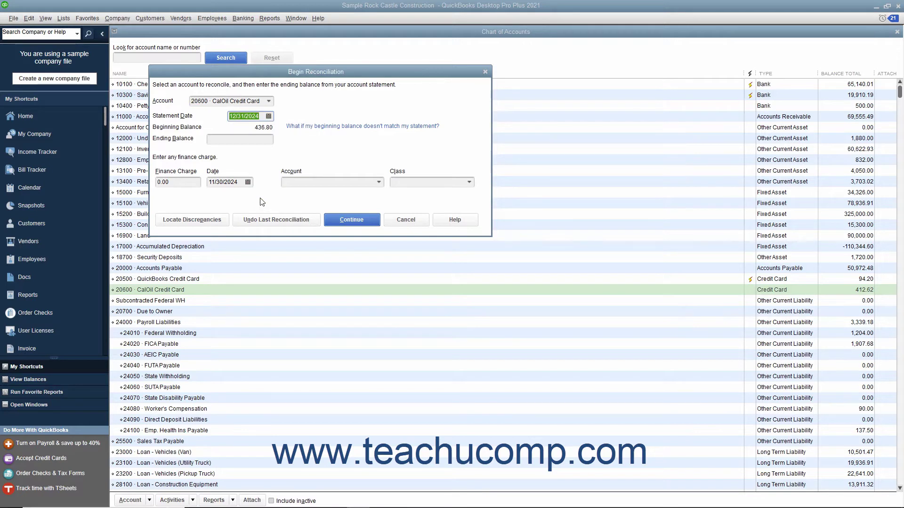
left_click(254, 141)
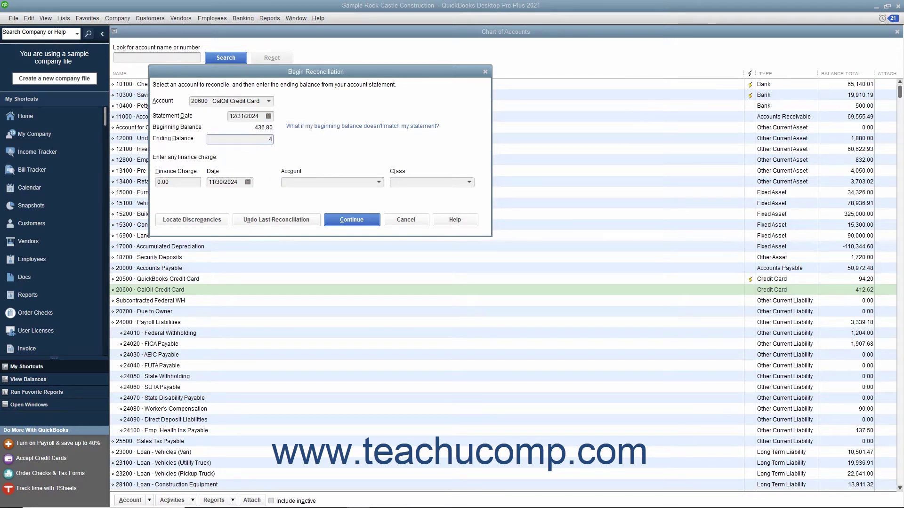
type("412.62")
left_click(200, 182)
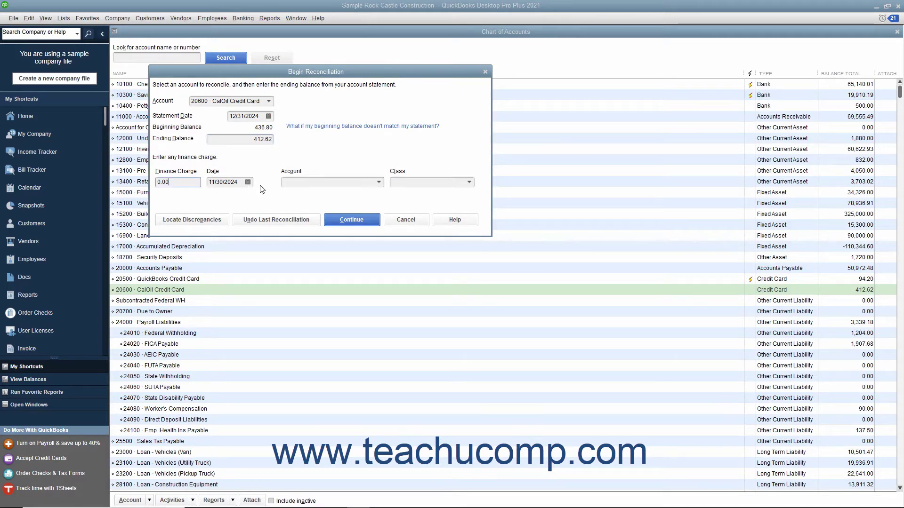
left_click(300, 181)
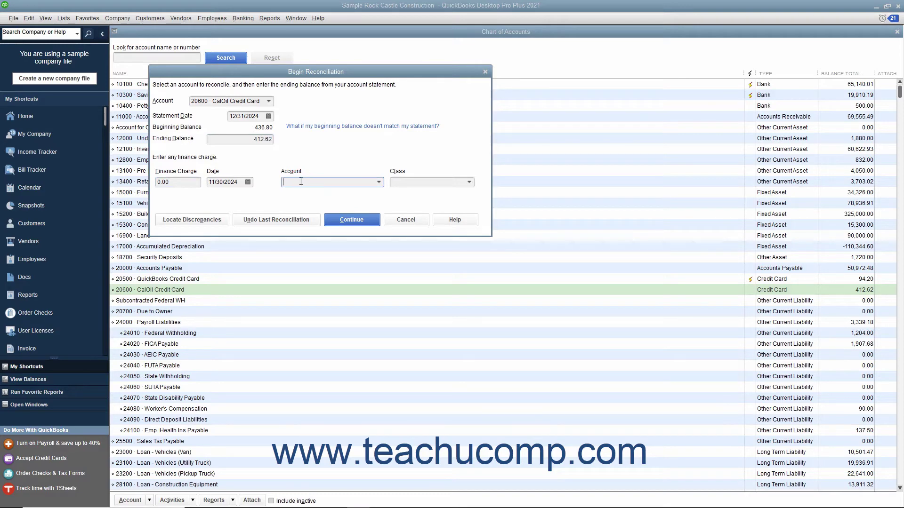
left_click(333, 224)
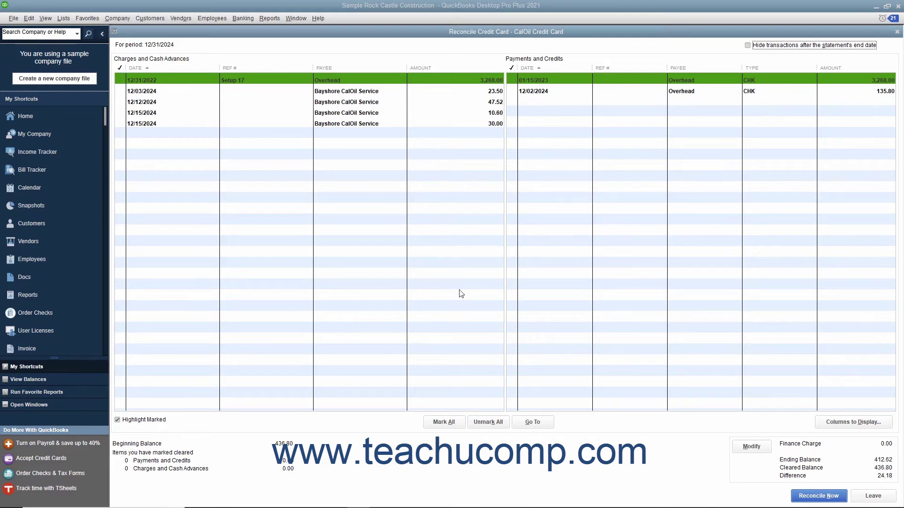
Check off the 12/31/2022, 12/03, 12/12 and 12/15/2024 CalOil transactions as cleared.
left_click(453, 423)
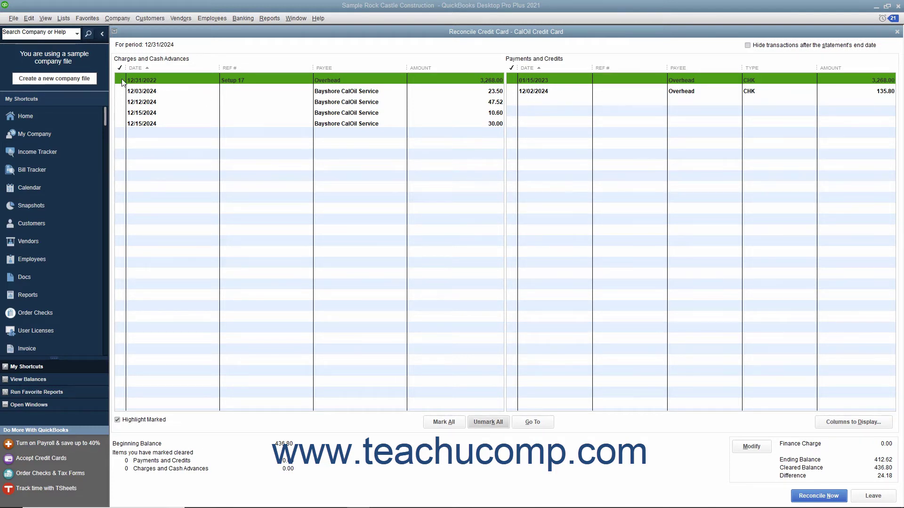
left_click(122, 81)
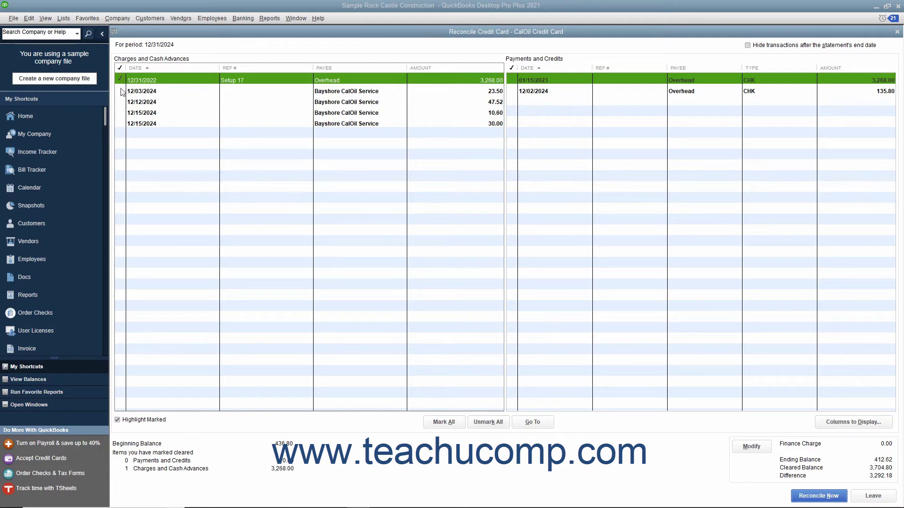
left_click(120, 92)
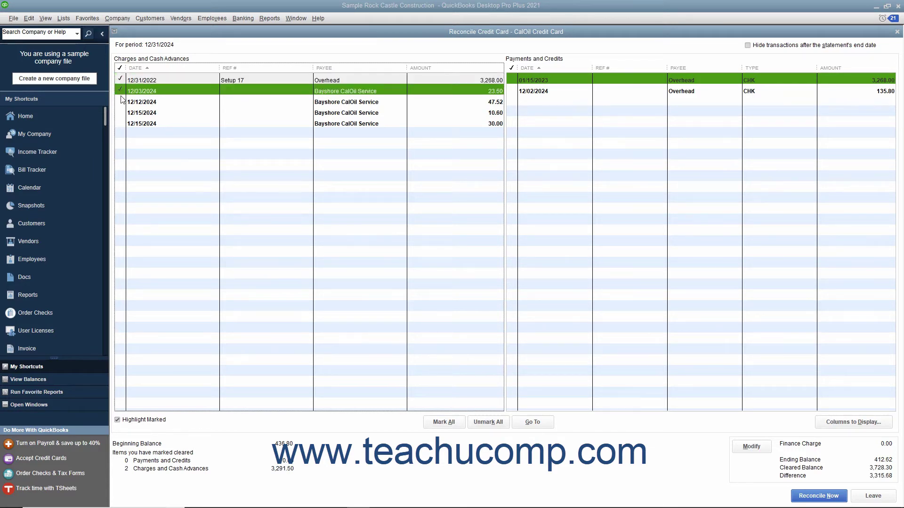
left_click(121, 102)
left_click(121, 124)
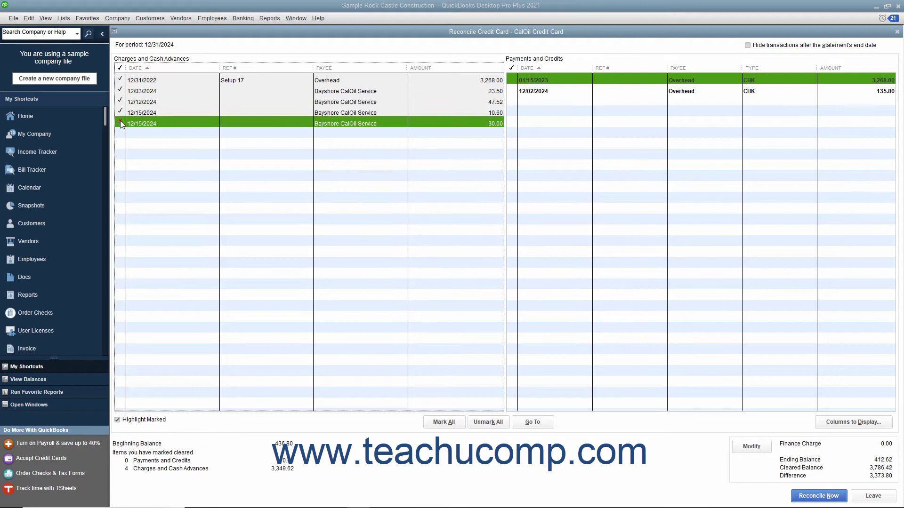
left_click(511, 81)
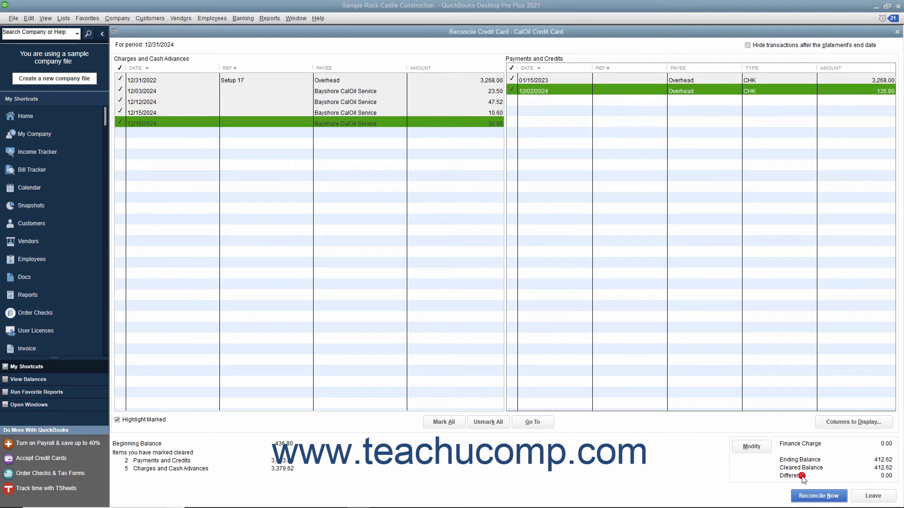
Reconcile now and choose to enter a bill for the 412.62 balance later.
left_click(813, 499)
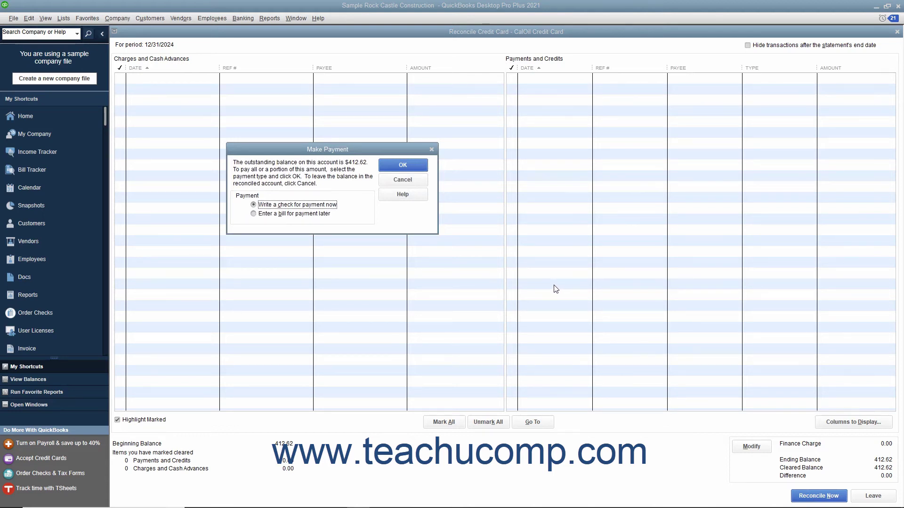
left_click(295, 214)
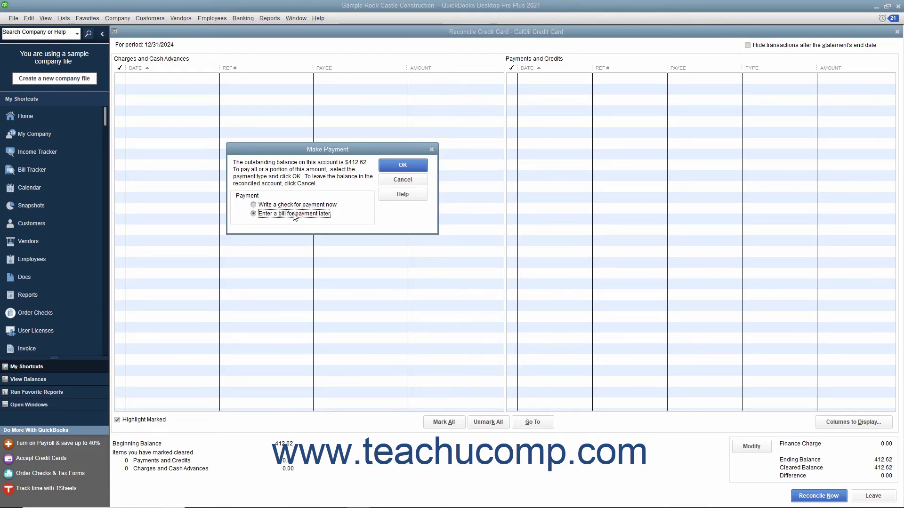
left_click(401, 164)
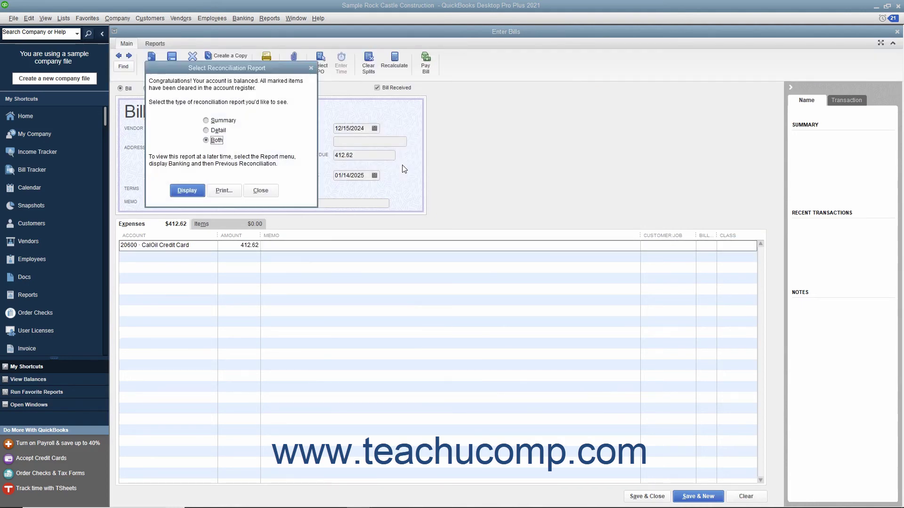
Dismiss the reconciliation report prompt and set CalOil Company as the bill's vendor.
left_click(268, 192)
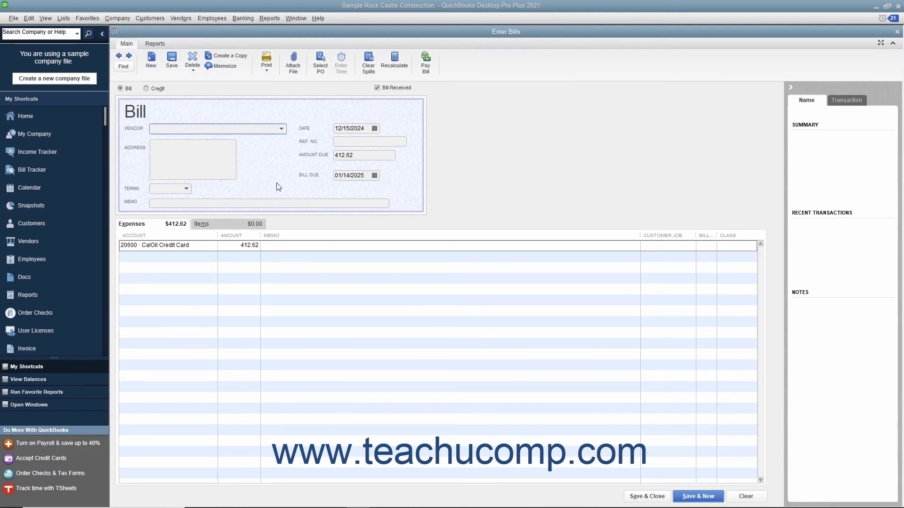
left_click(283, 128)
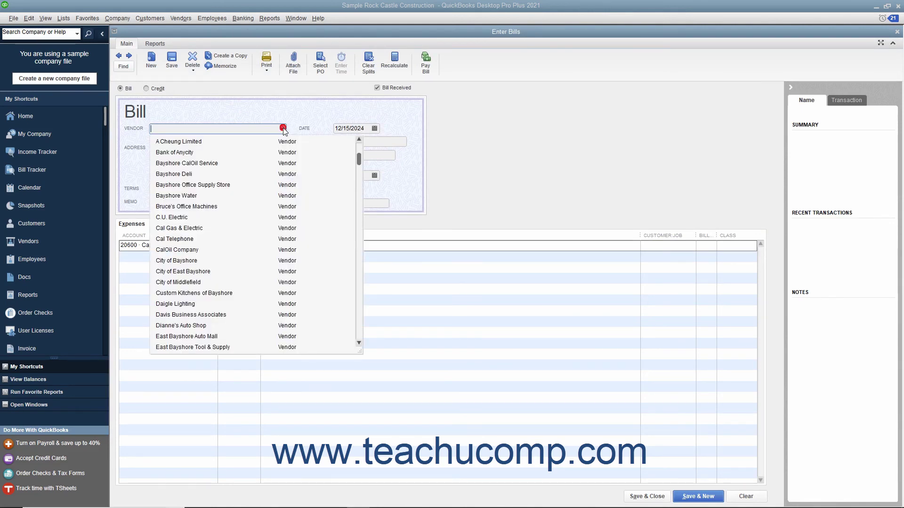
left_click(196, 254)
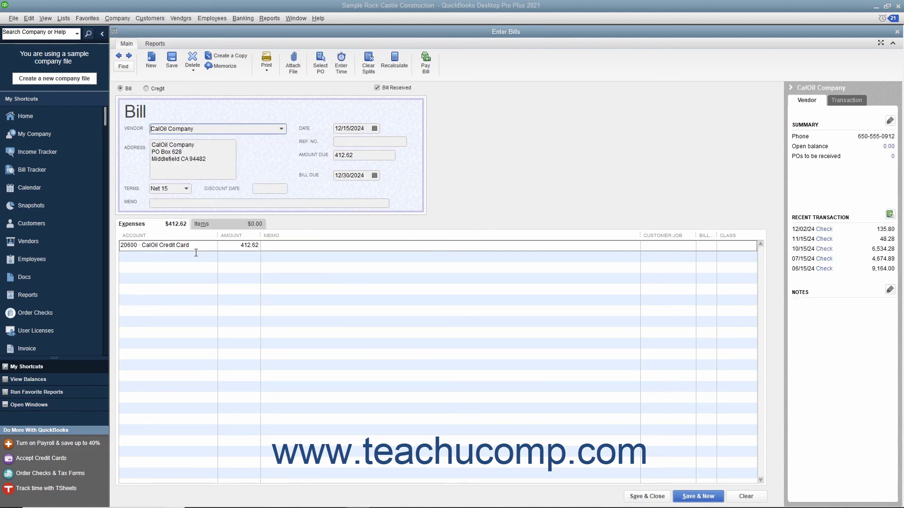